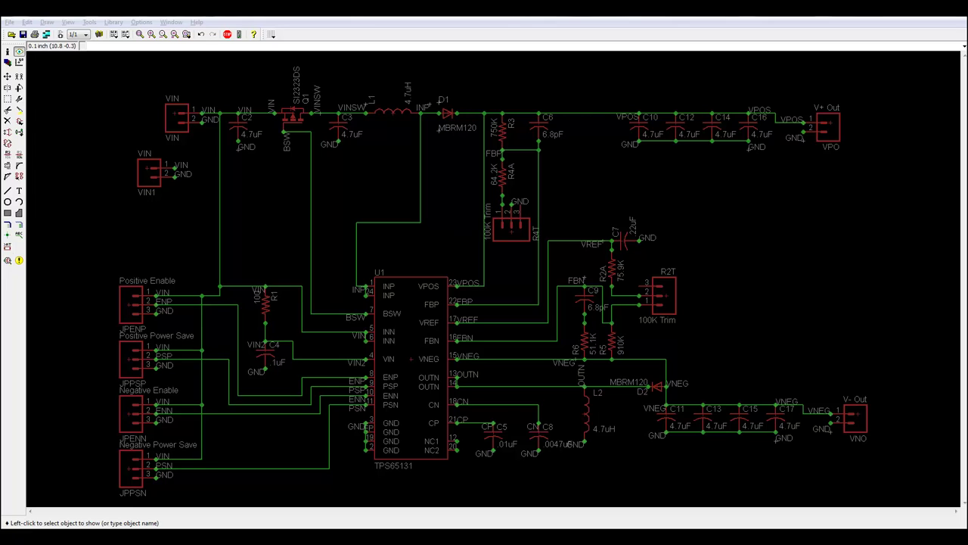
Switch to the board layout and hide the layer holding the mirrored bottom silkscreen text
key("alt+Tab")
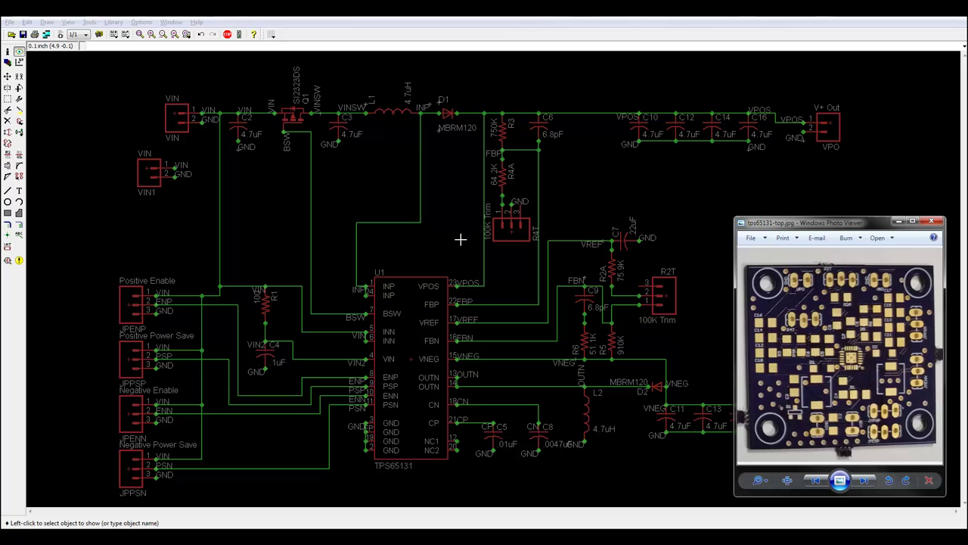
key("alt+Tab")
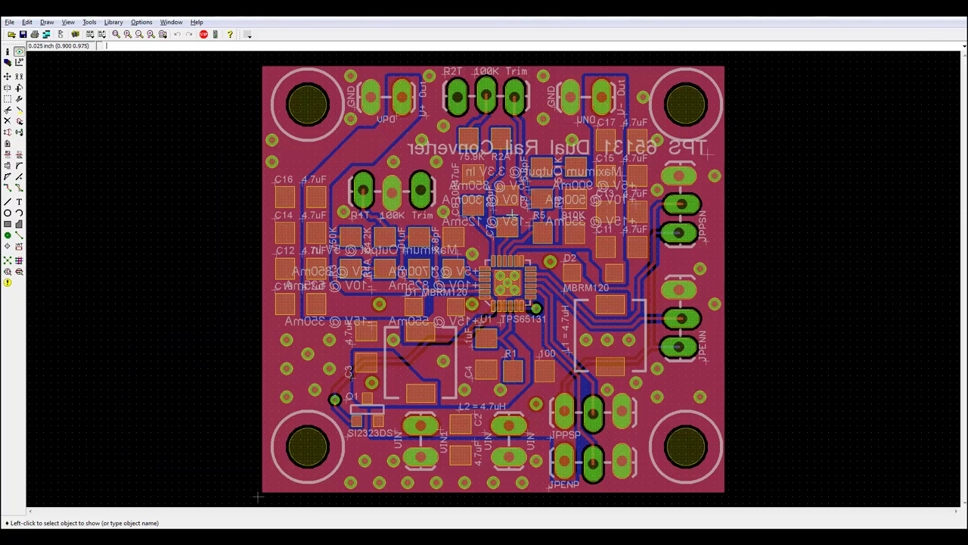
left_click(67, 22)
left_click(83, 48)
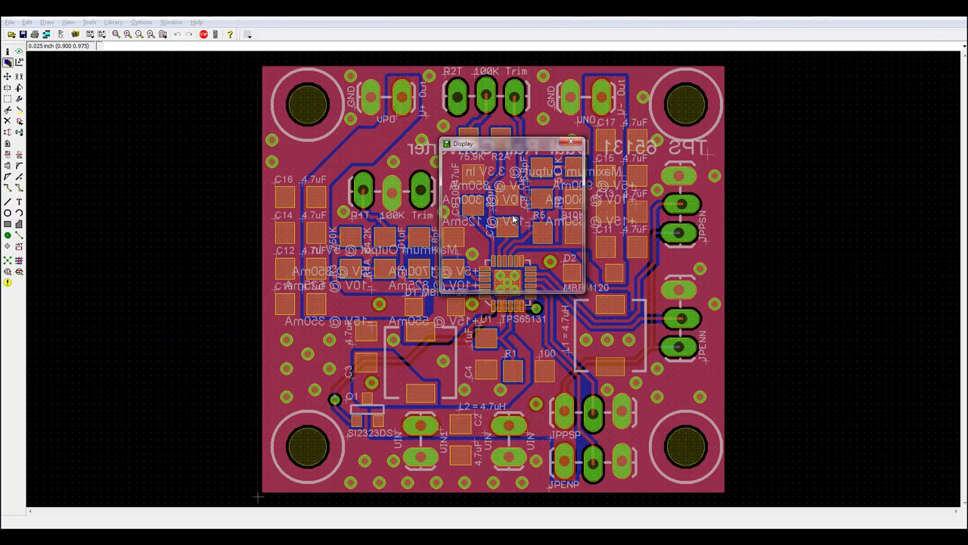
scroll(486, 220, "down", 15)
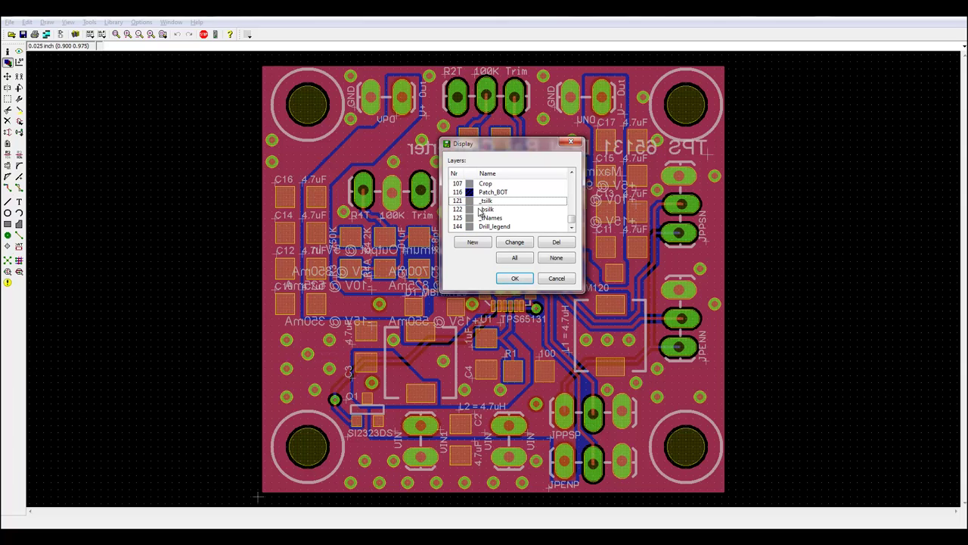
left_click(572, 172)
left_click(514, 279)
Hide the bottom copper layer of the board, keeping the top copper layer displayed
left_click(67, 22)
left_click(83, 48)
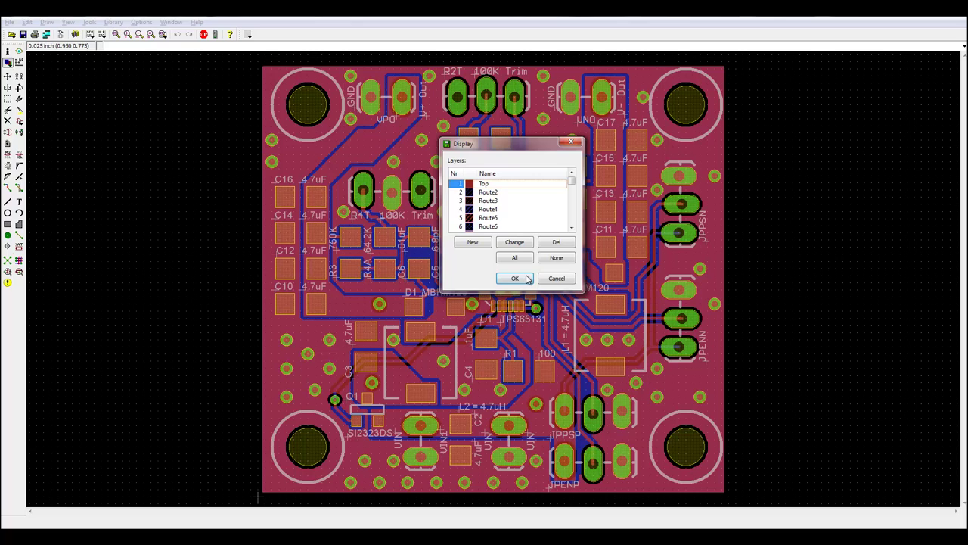
scroll(528, 279, "down", 3)
left_click(528, 279)
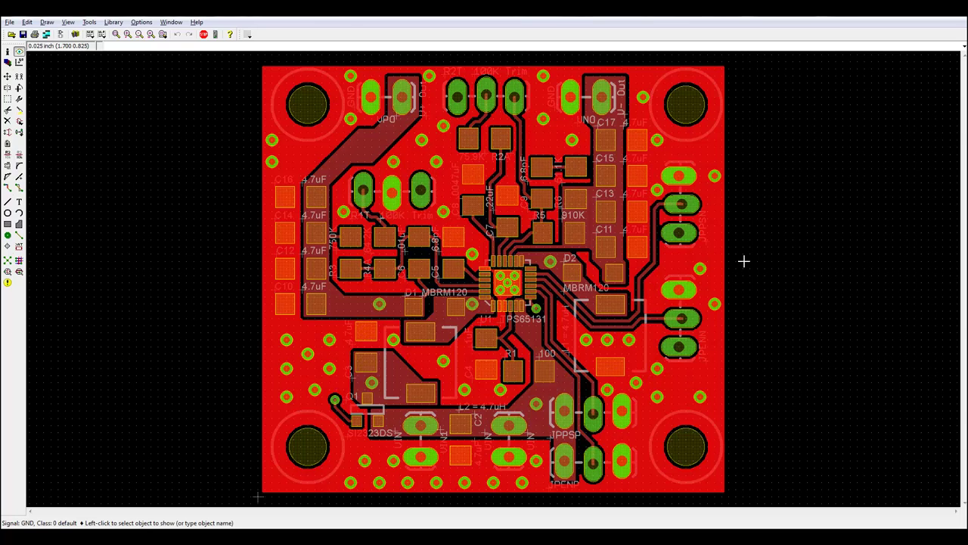
Compare the board photo tps65131-top.jpg with the layout and the schematic, repositioning the photo window over the schematic
key("alt+Tab")
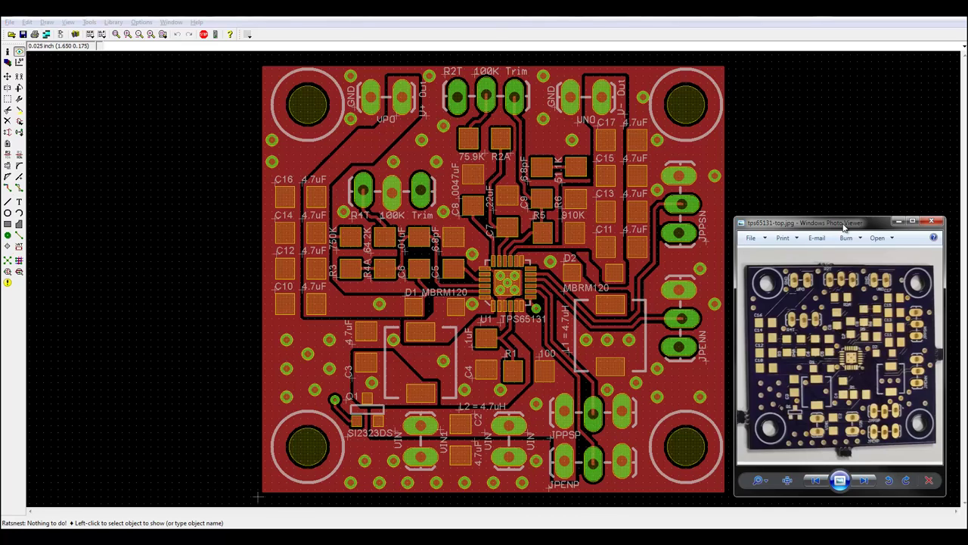
key("alt+Tab")
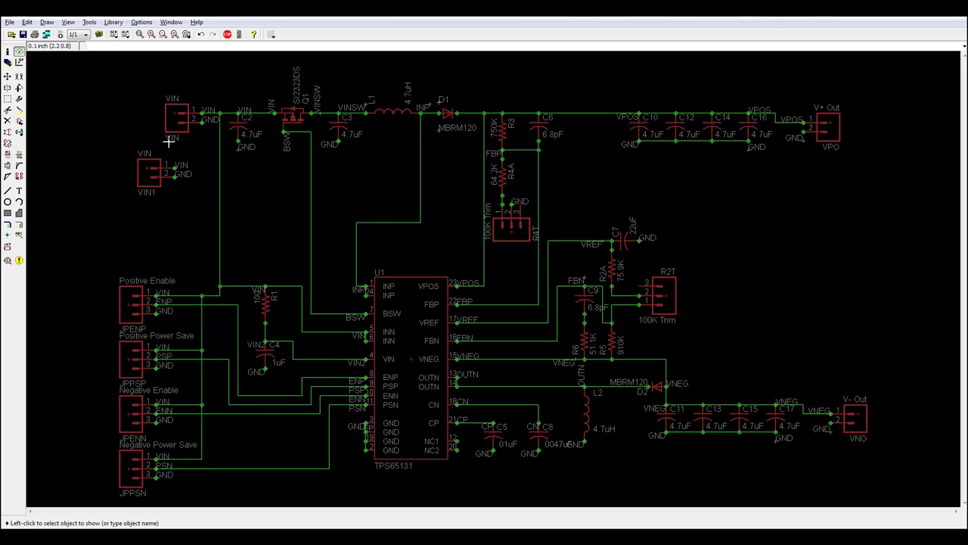
key("alt+Tab")
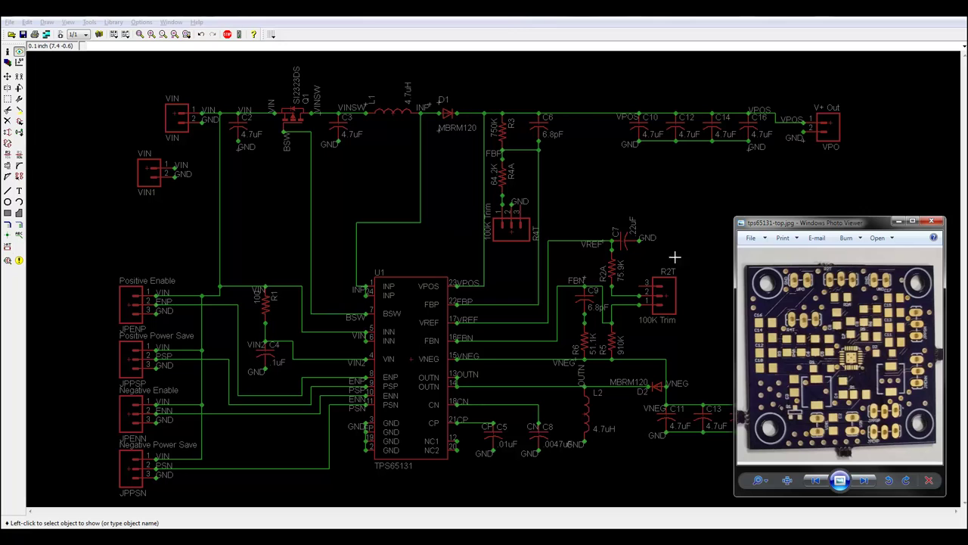
left_click_drag(768, 224, 690, 106)
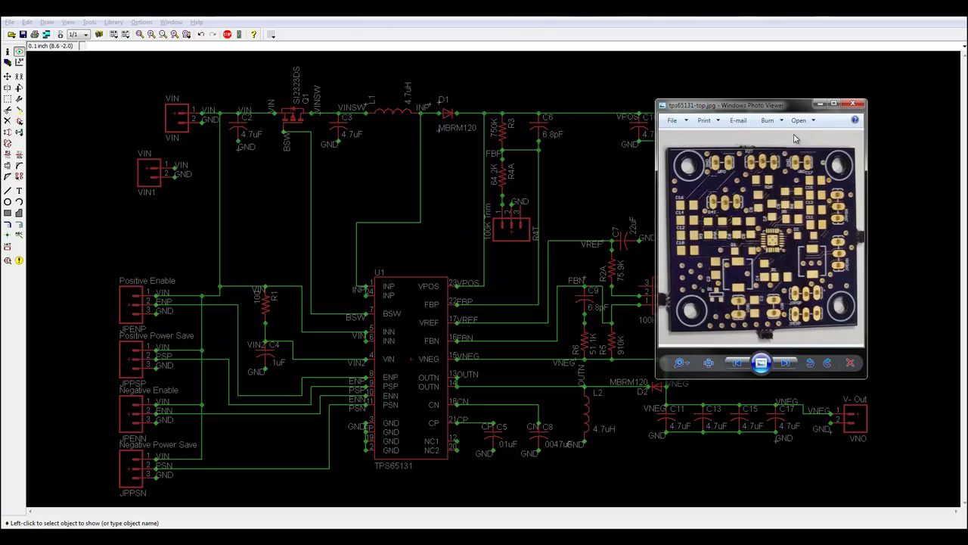
left_click_drag(783, 108, 852, 219)
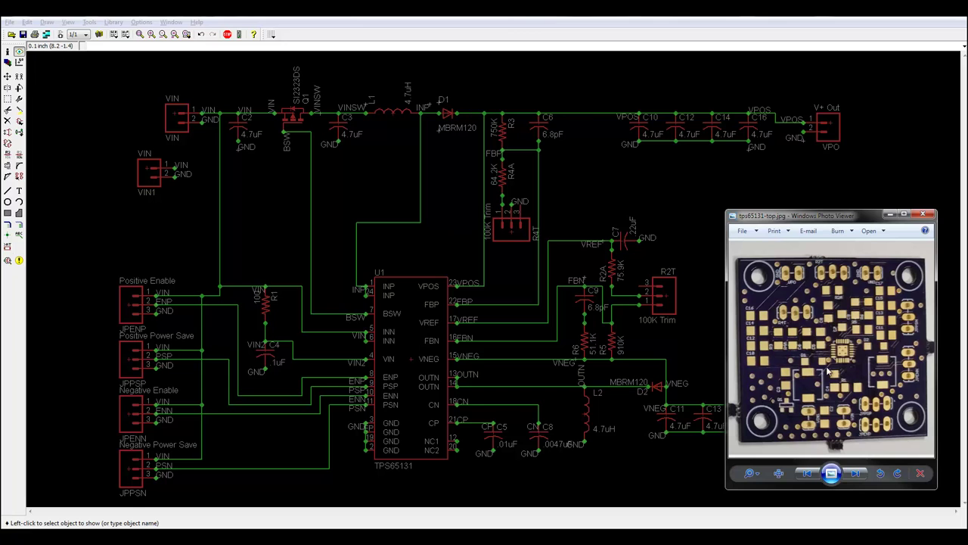
Highlight the VPOS and INP nets on the board layout and examine the copper and vias around diode D1
key("alt+Tab")
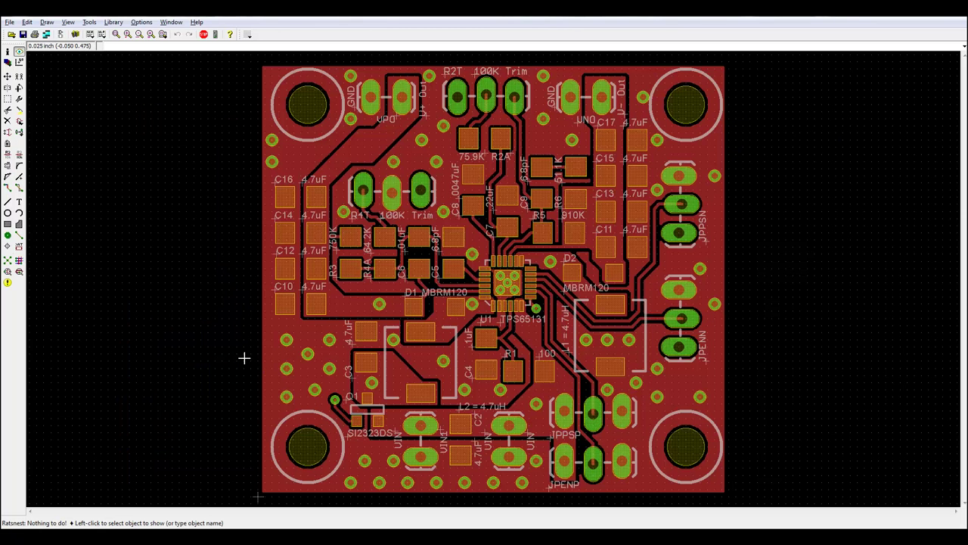
left_click(380, 304)
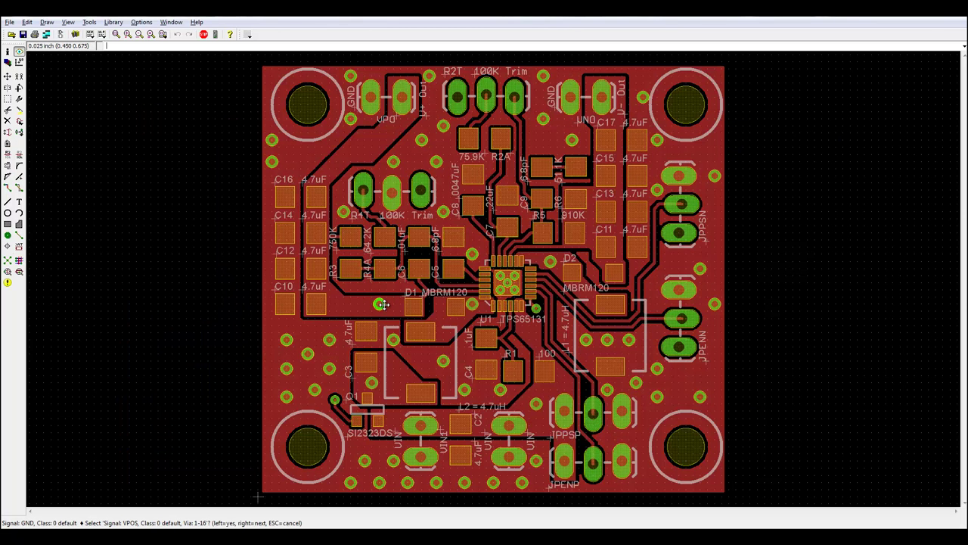
left_click(466, 301)
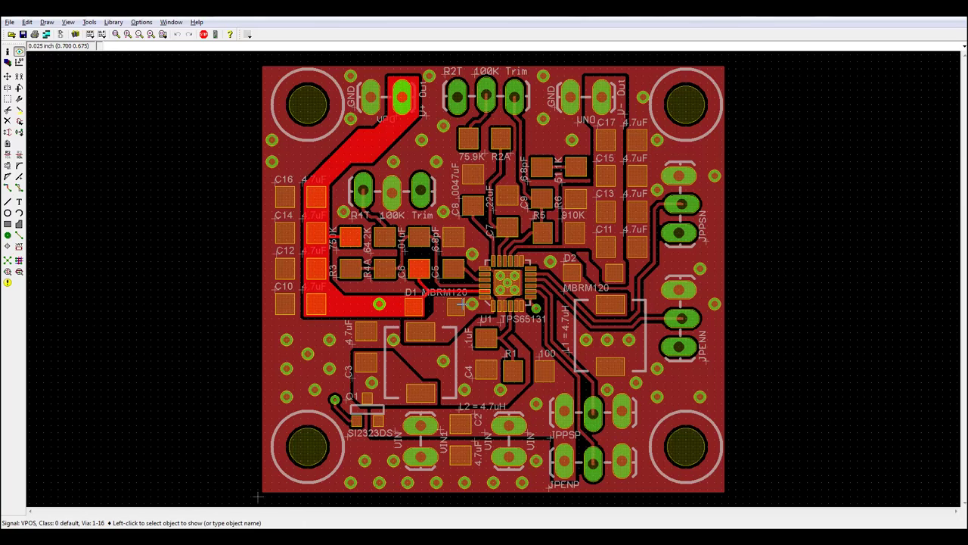
left_click(464, 304)
left_click(466, 305)
left_click(382, 306)
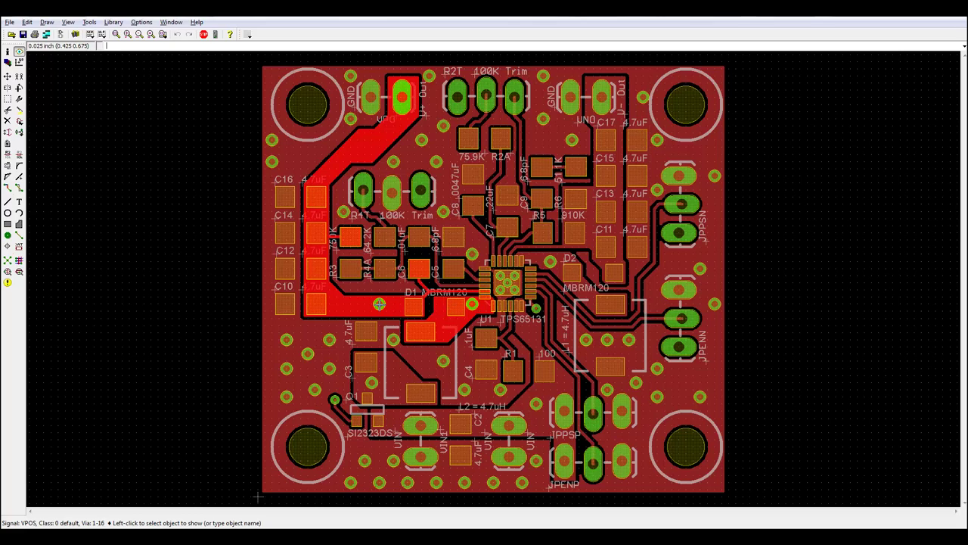
scroll(379, 304, "up", 5)
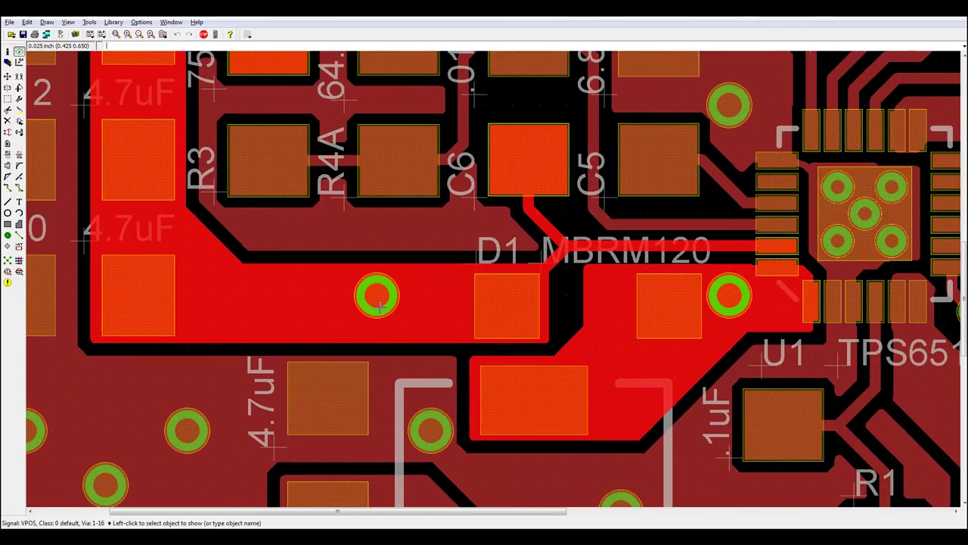
scroll(379, 304, "down", 5)
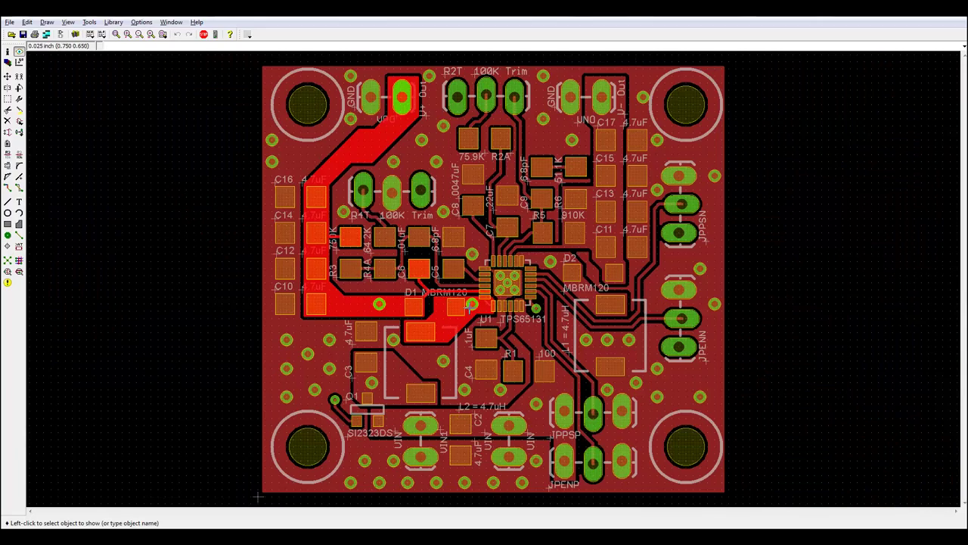
scroll(472, 305, "up", 4)
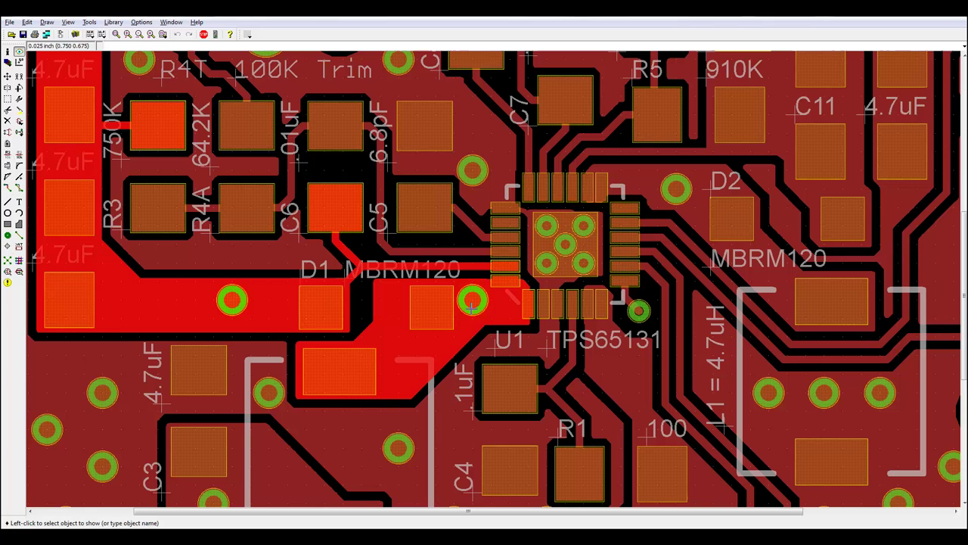
scroll(454, 314, "down", 4)
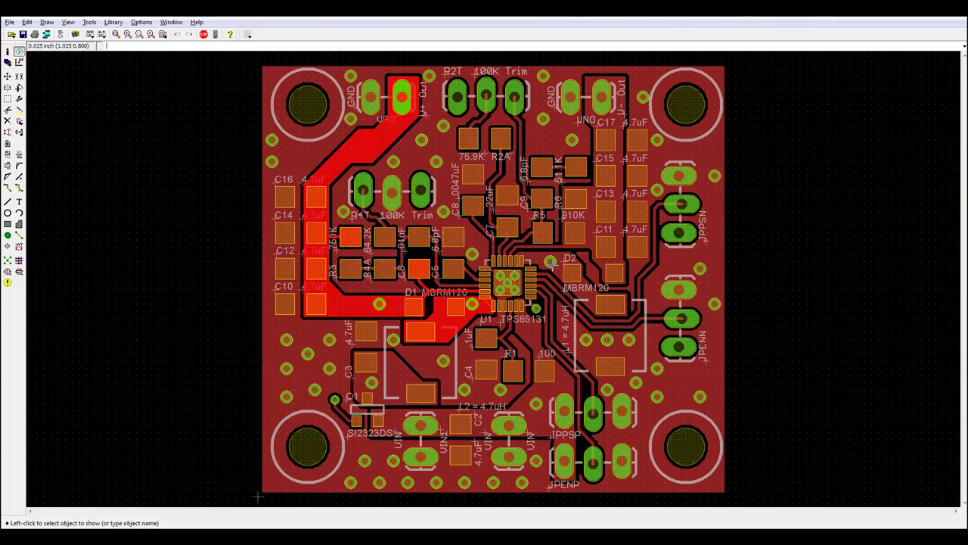
Highlight the VIN net from the schematic, examine it on the board layout beside the board photo, and clear the highlight
mouse_move(286, 492)
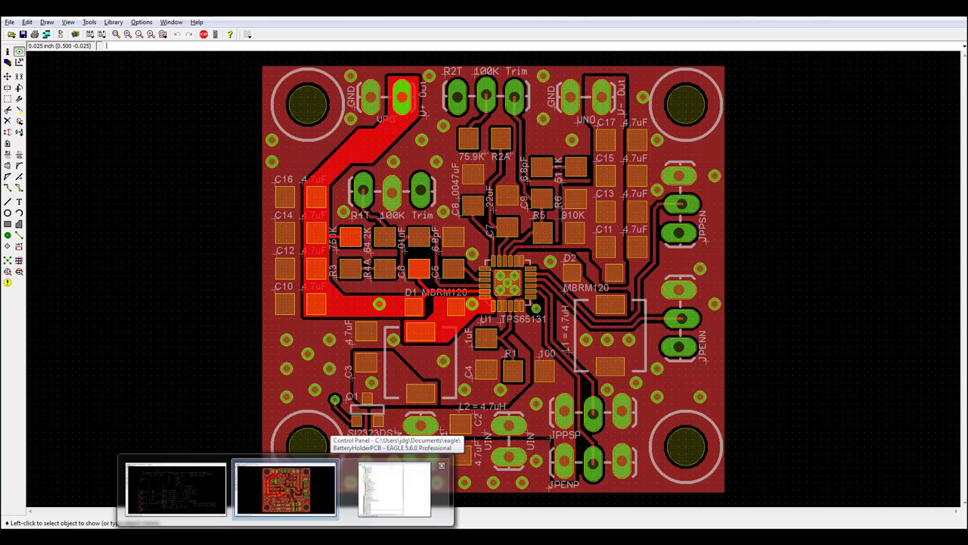
left_click(423, 534)
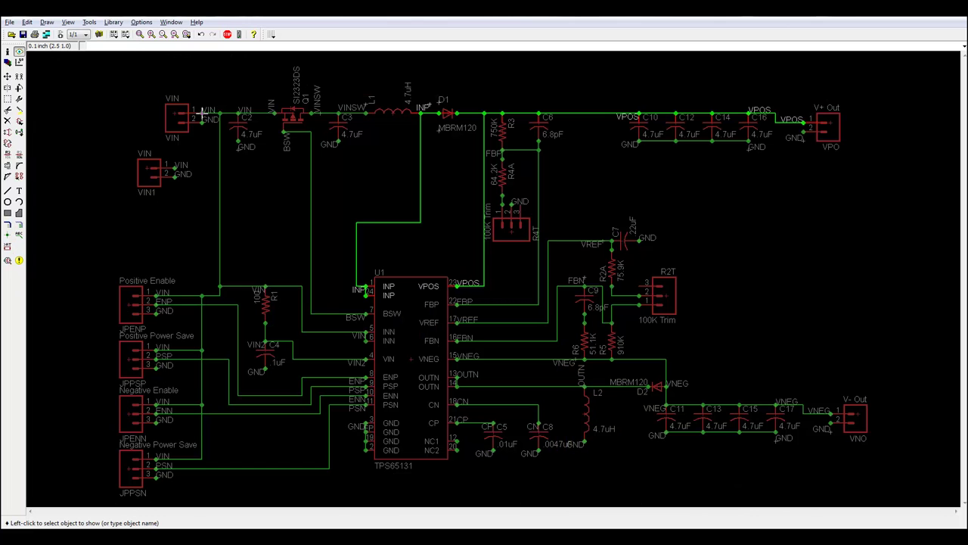
left_click(207, 112)
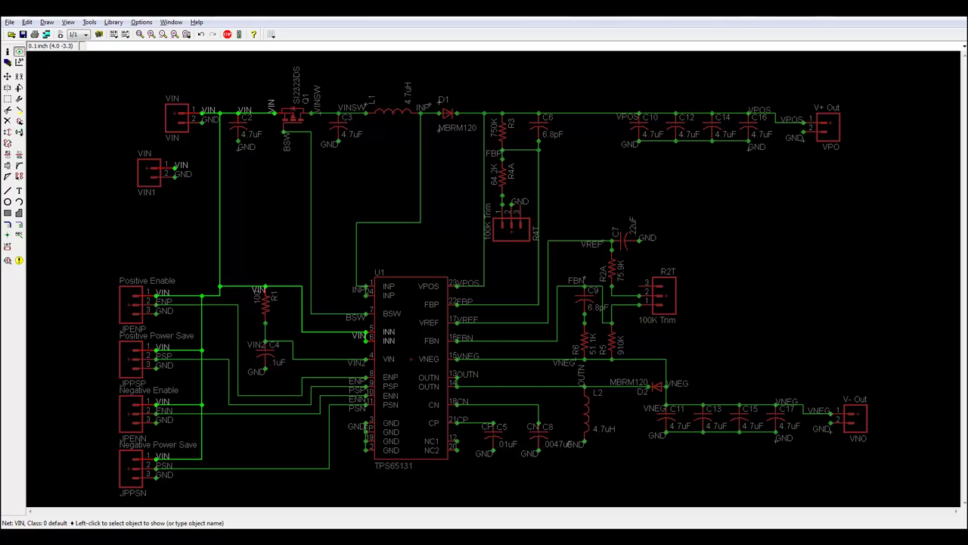
key("alt+Tab")
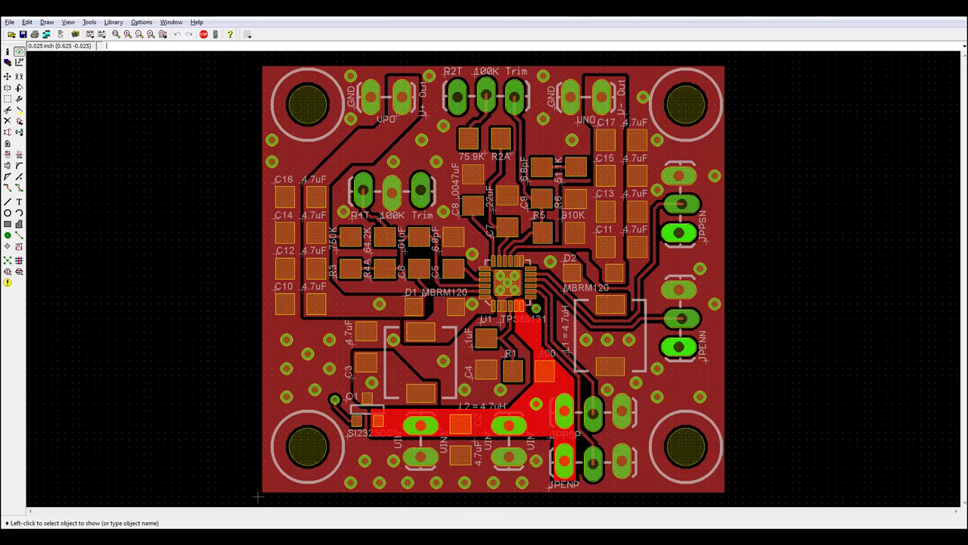
key("alt+Tab")
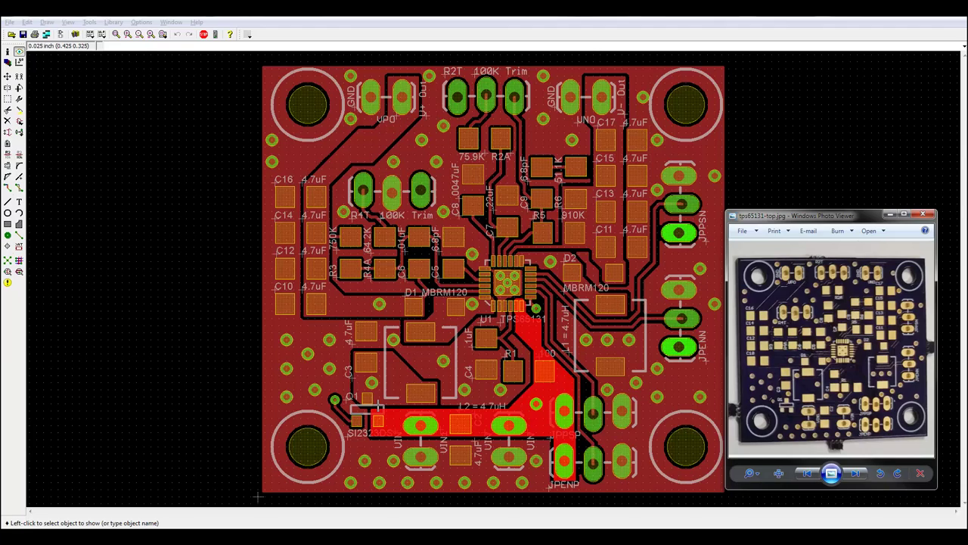
left_click(218, 194)
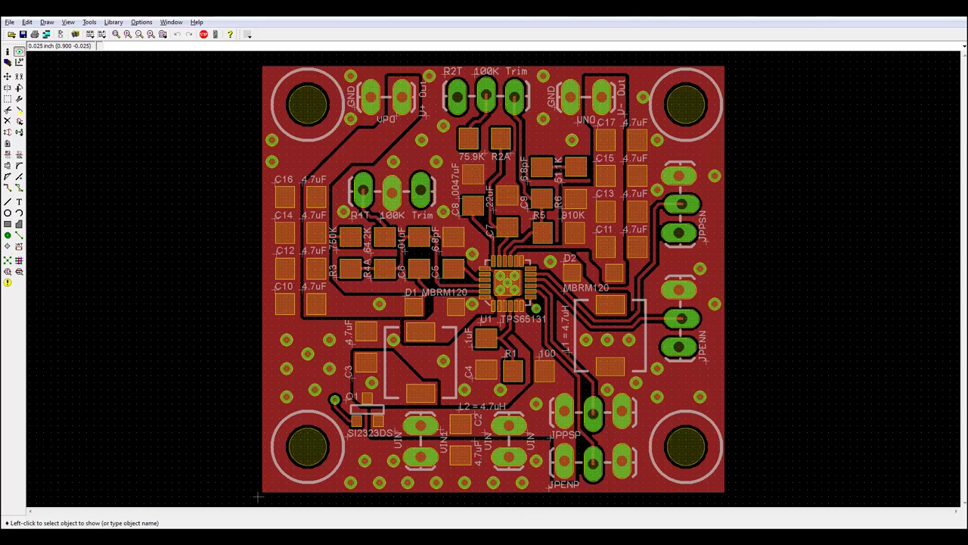
Highlight the feedback nets around trimmers R4T and R2T on the board layout, including FBP, FBN and VREF
left_click(75, 34)
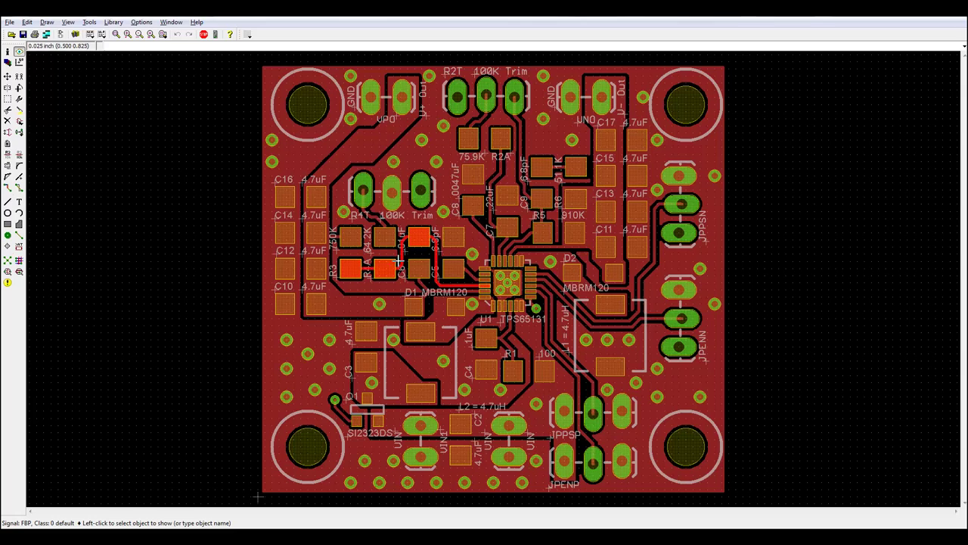
left_click(364, 191)
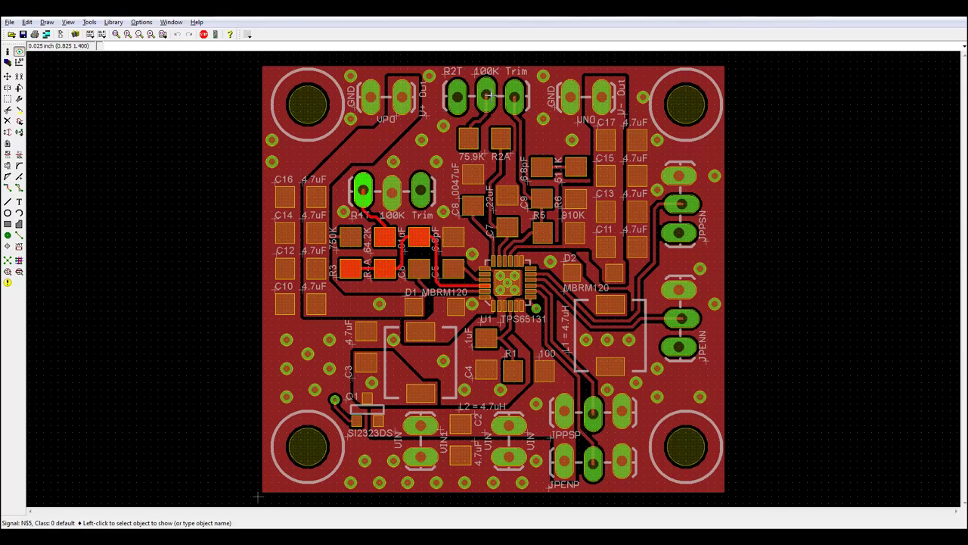
left_click(488, 94)
left_click(514, 97)
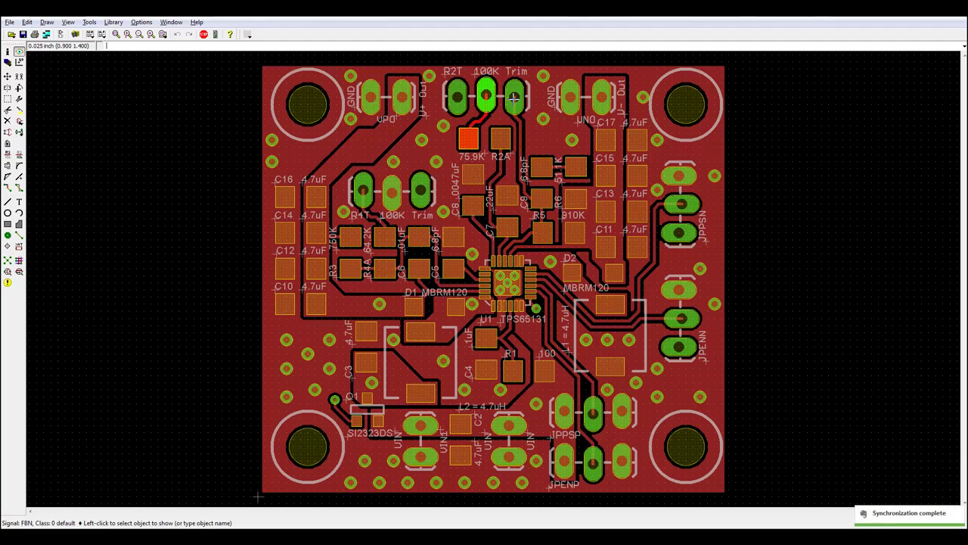
left_click(502, 148)
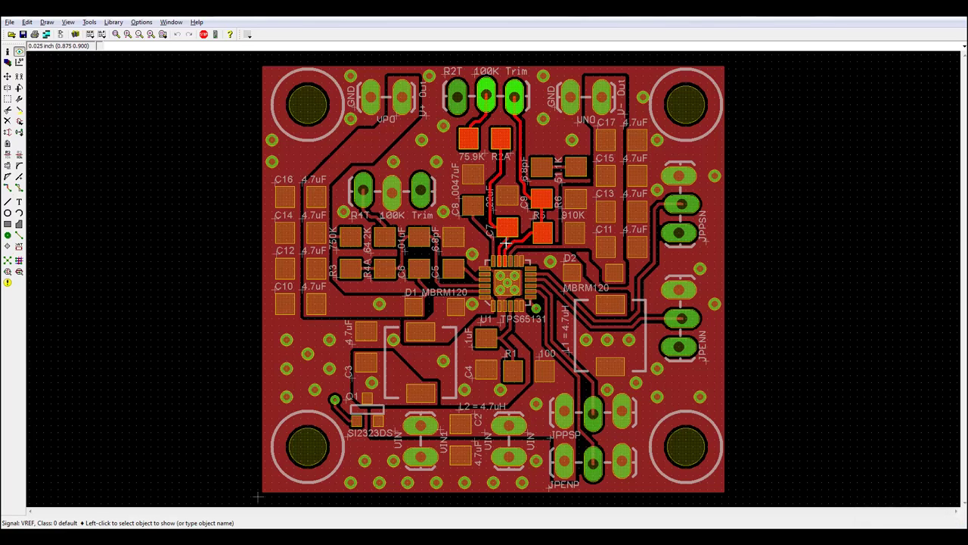
Bring up the board photo and place its window beside the board layout
key("alt+Tab")
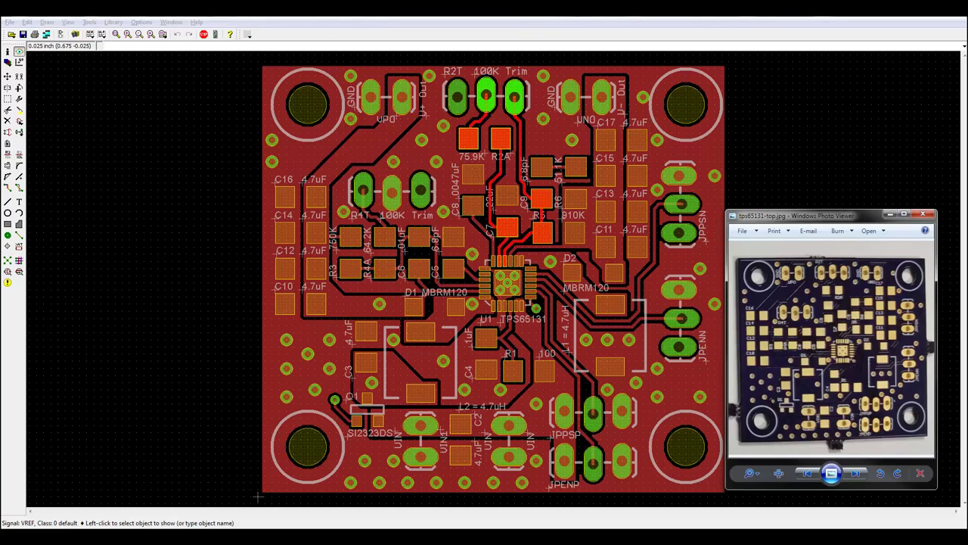
left_click_drag(775, 213, 787, 135)
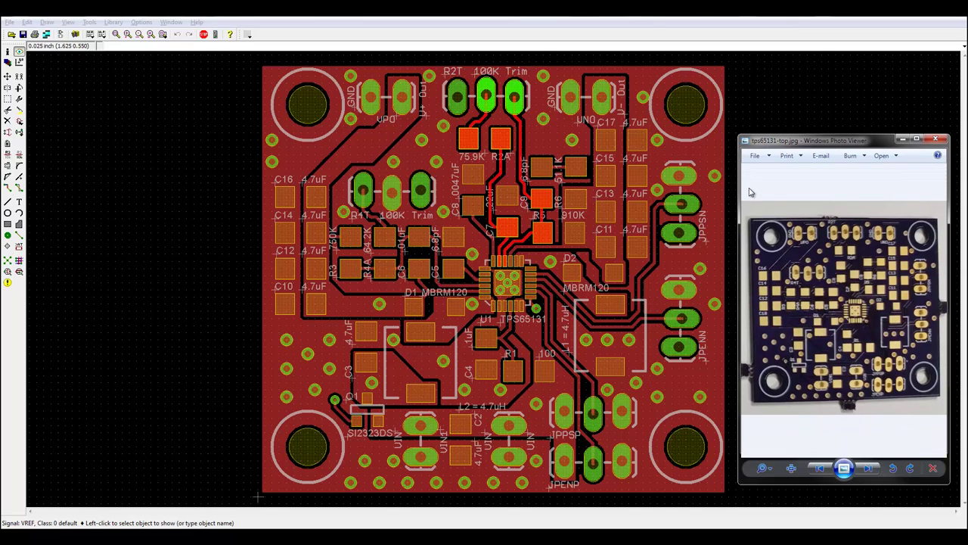